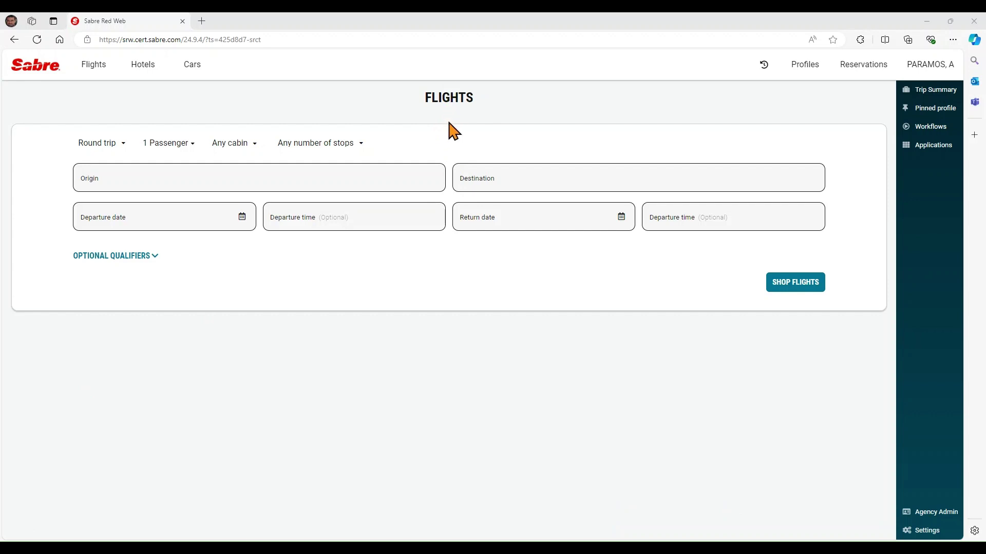
# Switch from the flight search to the Hotels search form
pyautogui.click(142, 81)
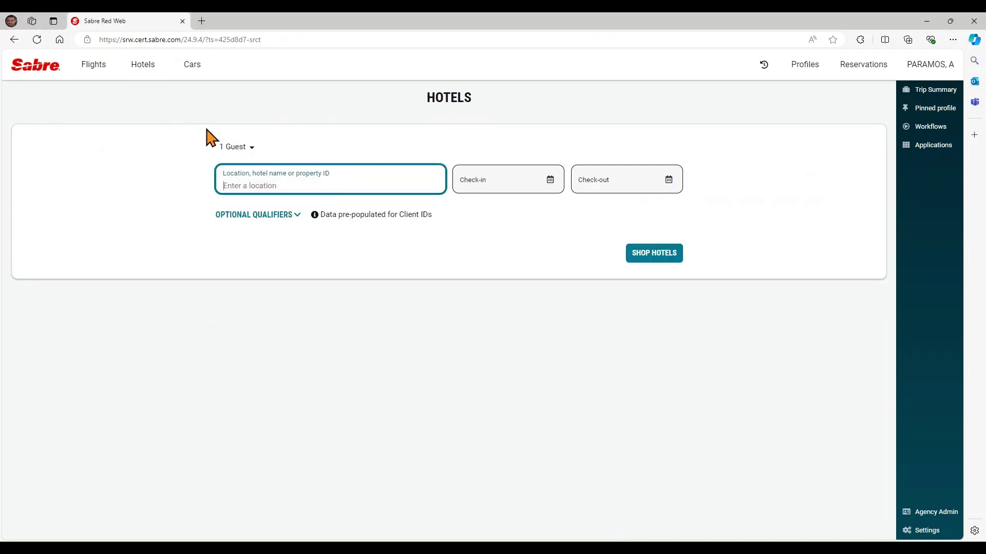
# Set the guest count to 1 and the location to London, UK
pyautogui.click(252, 148)
pyautogui.click(335, 174)
pyautogui.click(310, 175)
pyautogui.click(385, 184)
pyautogui.write('LON')
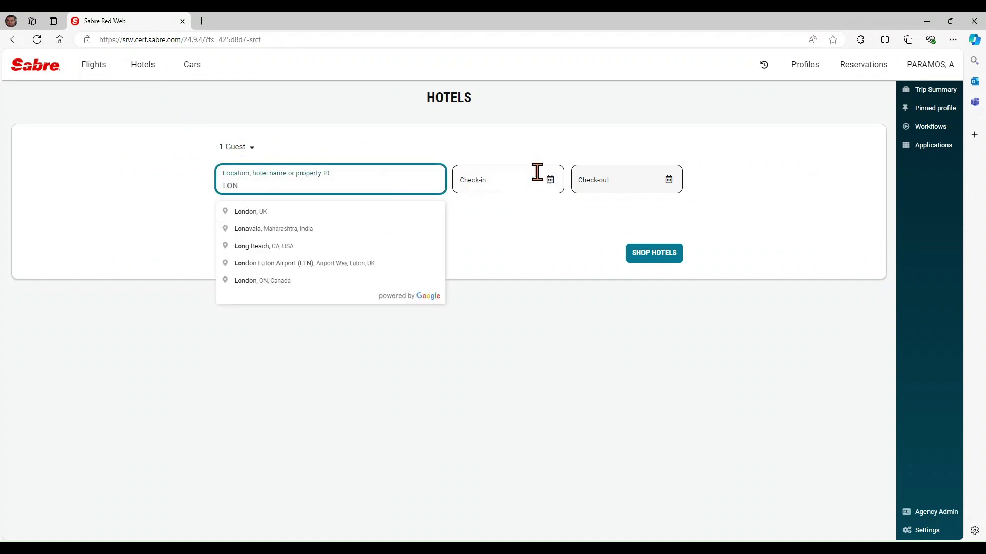
pyautogui.click(550, 180)
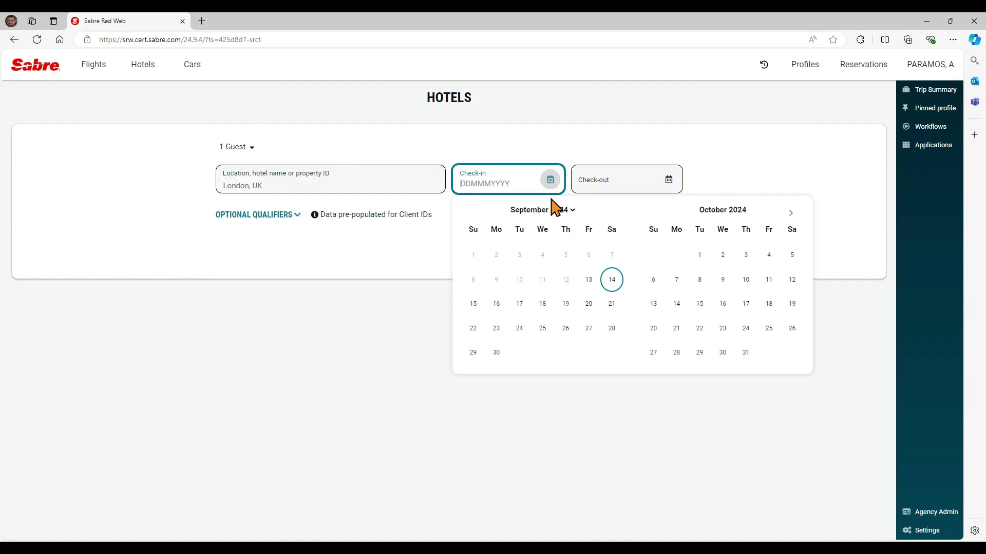
# Choose check-in 23 September and check-out 25 September 2024, then shop hotels
pyautogui.click(493, 333)
pyautogui.click(669, 179)
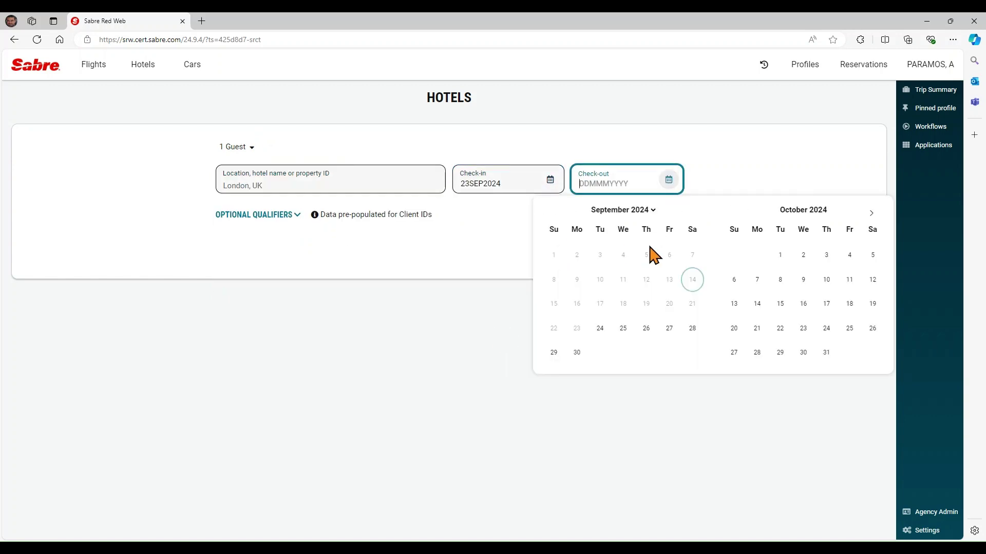
pyautogui.click(621, 329)
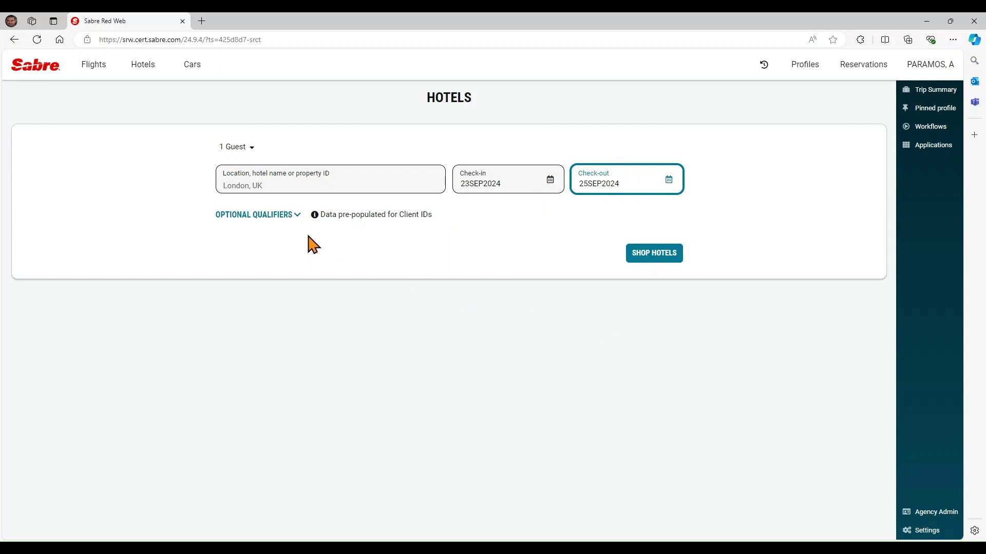
pyautogui.click(294, 222)
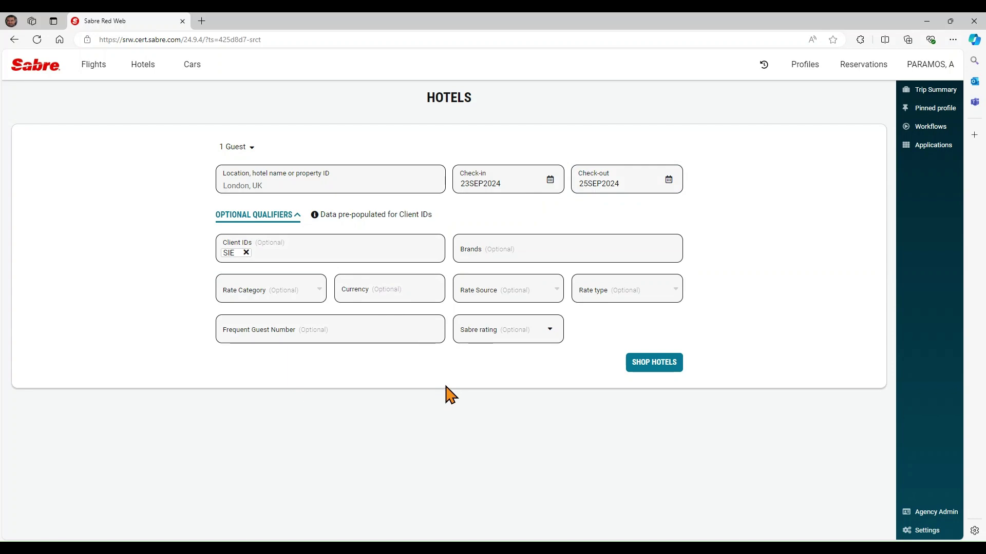
pyautogui.click(657, 364)
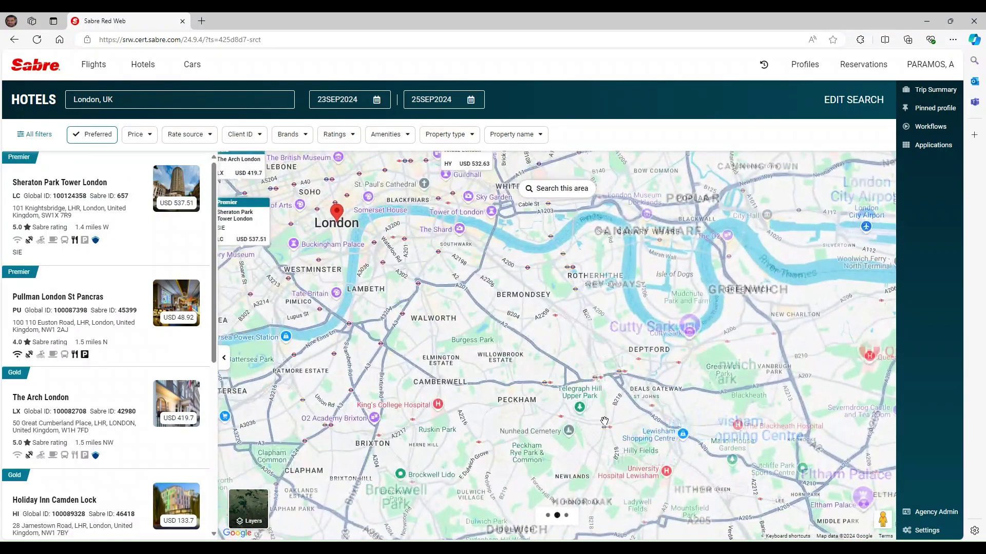
# Centre the map on central London and open Novotel London Paddington's details
pyautogui.moveTo(419, 299); pyautogui.dragTo(622, 408)
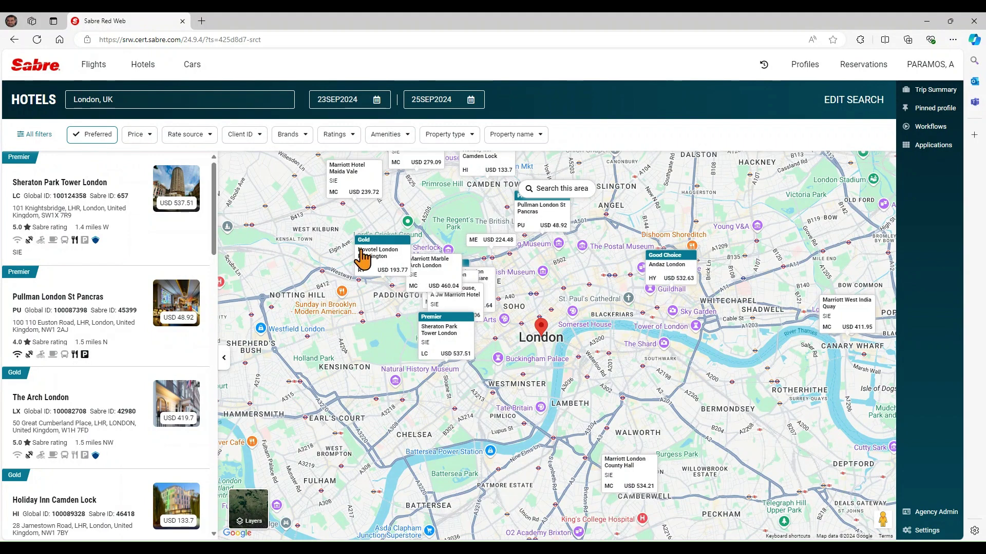
pyautogui.click(374, 269)
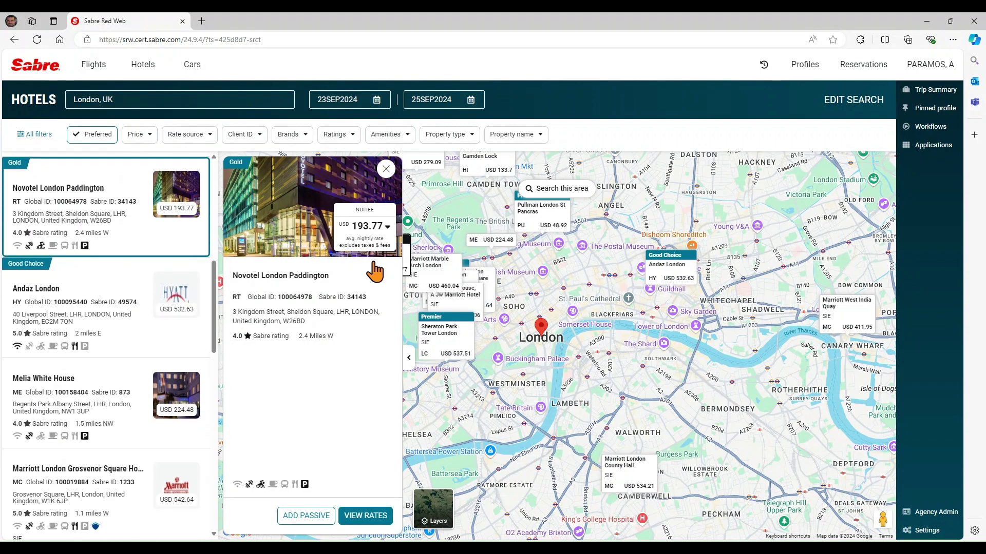
# Look over Melia White House's photos and rate-source prices, then view its room rates
pyautogui.click(96, 403)
pyautogui.click(288, 222)
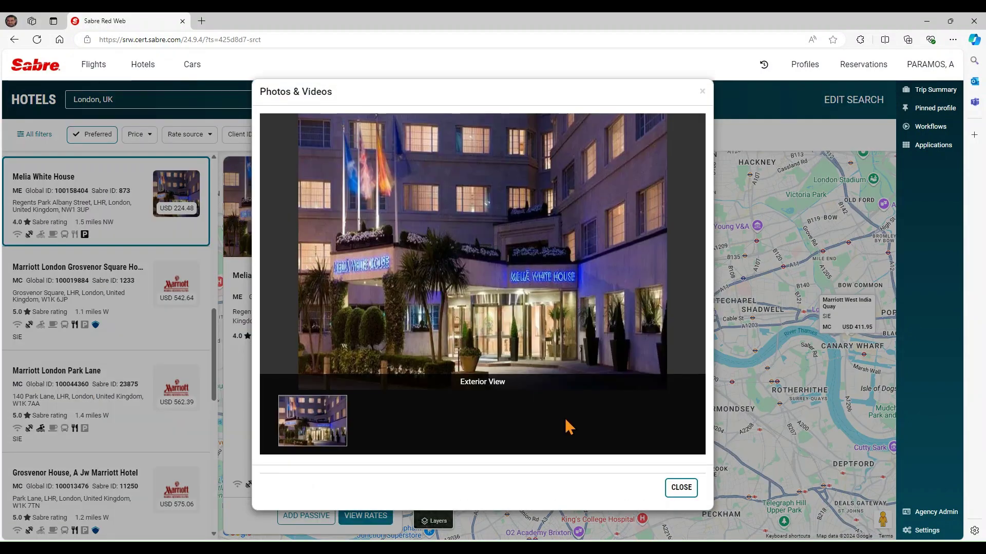
pyautogui.click(685, 490)
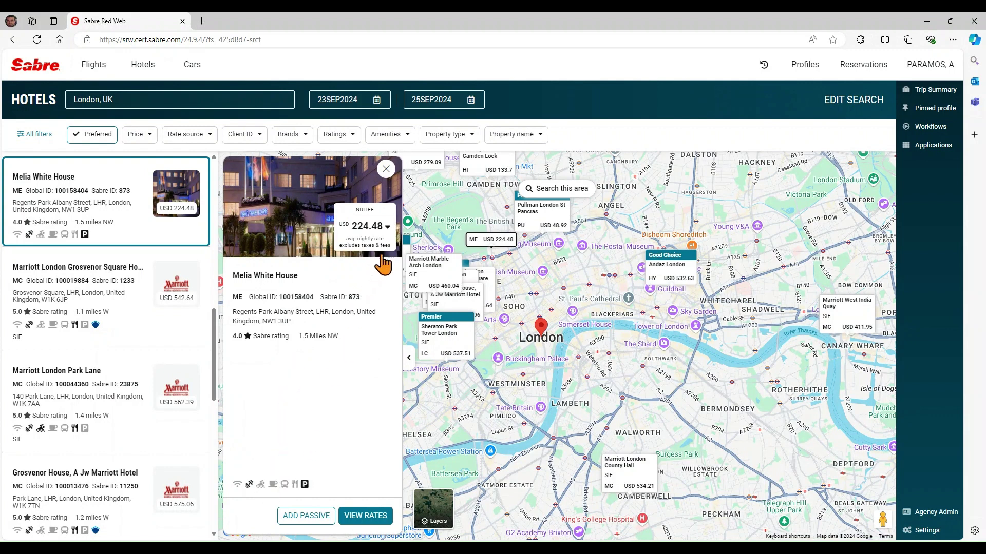
pyautogui.click(387, 228)
pyautogui.click(367, 514)
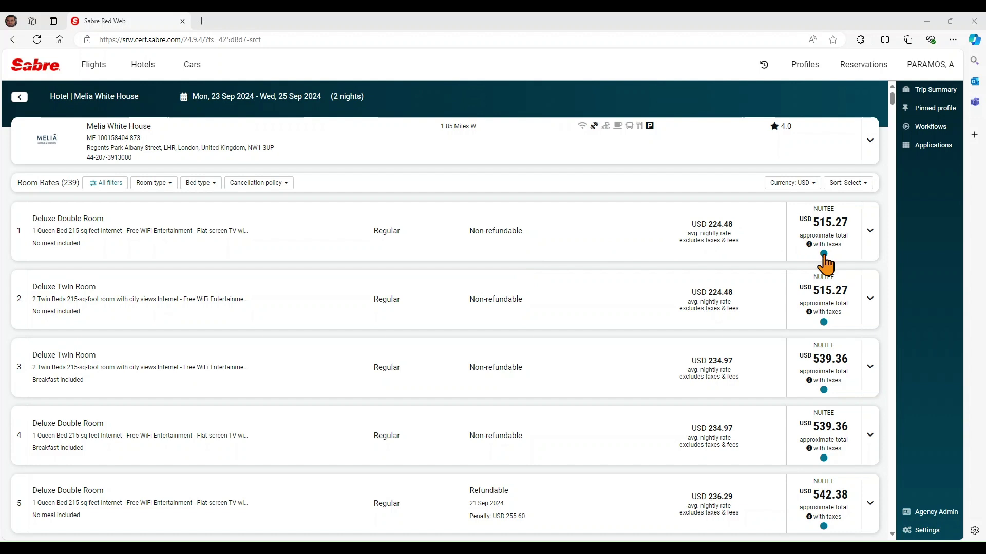
# Review the full details of the Deluxe Double Room rate and select it
pyautogui.moveTo(823, 255)
pyautogui.click(869, 232)
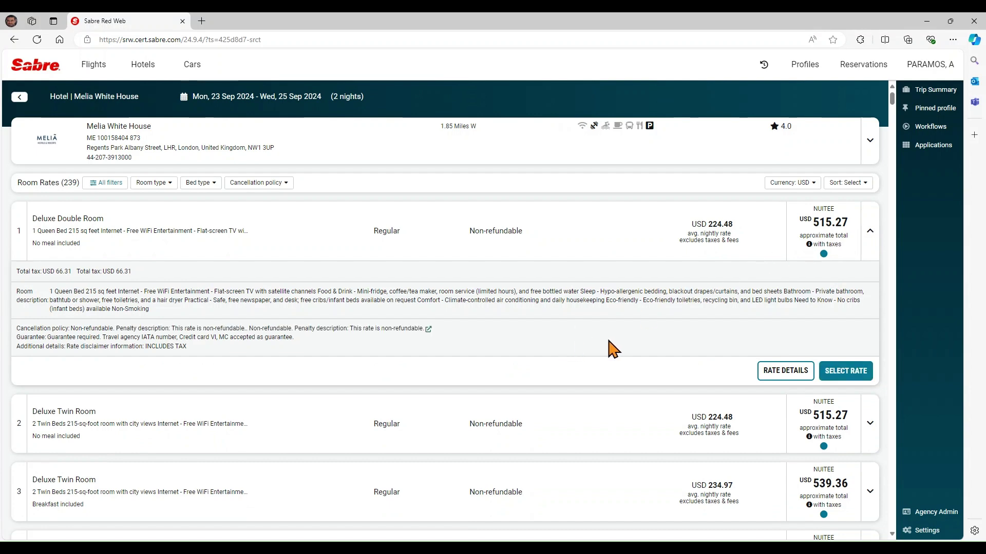
pyautogui.click(791, 380)
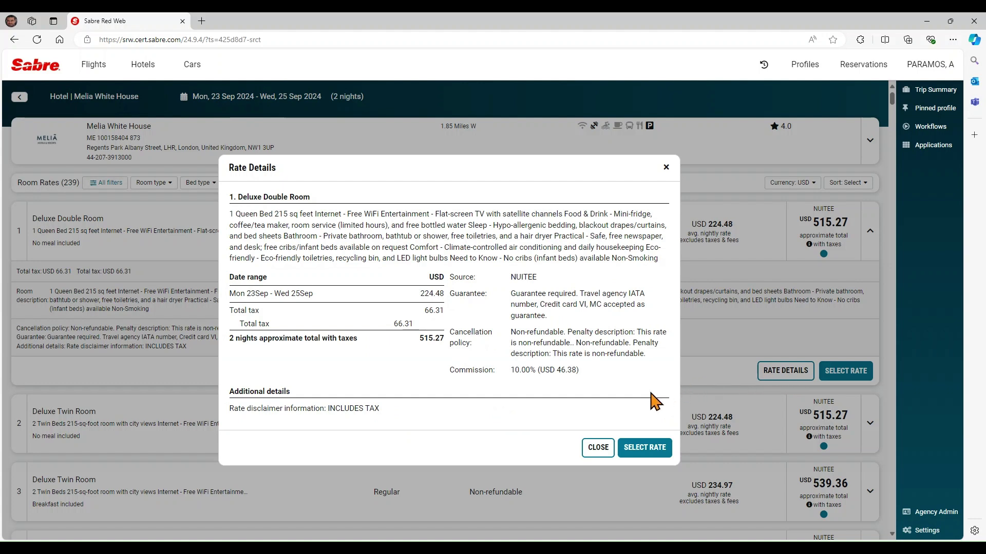
pyautogui.click(648, 454)
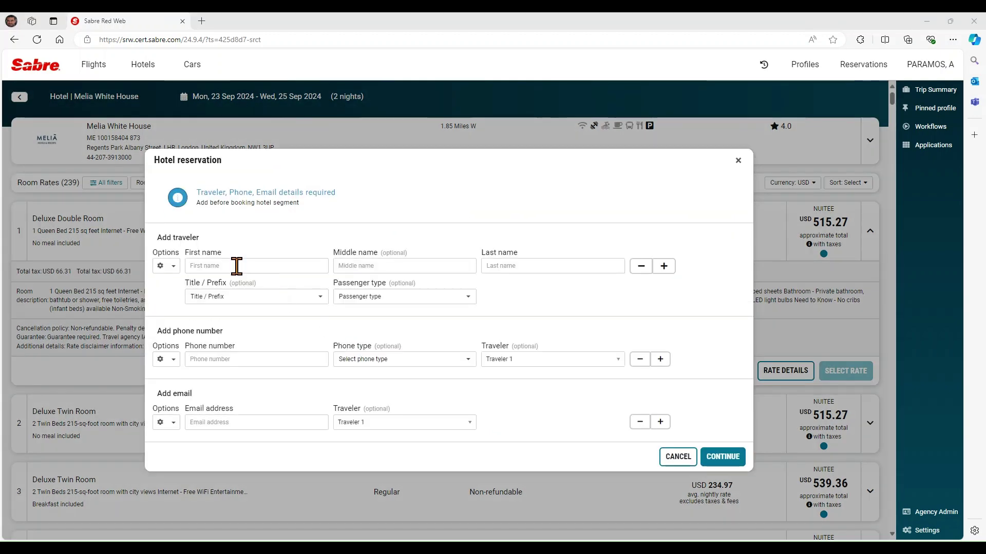
# Autofill the traveler's name, phone and e-mail, then confirm the guest and card guarantee details
pyautogui.click(236, 266)
pyautogui.click(238, 308)
pyautogui.press('Tab')
pyautogui.press('Tab')
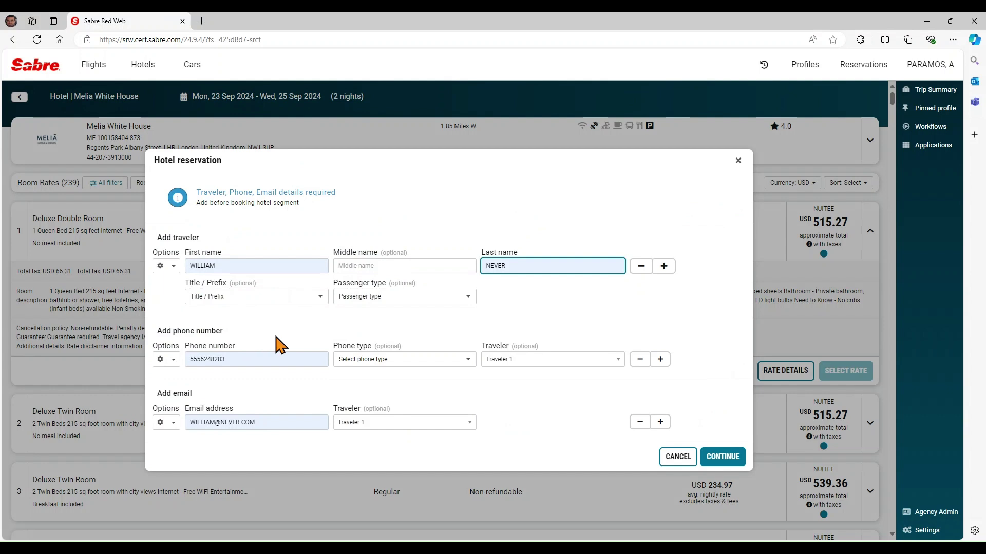
pyautogui.click(728, 464)
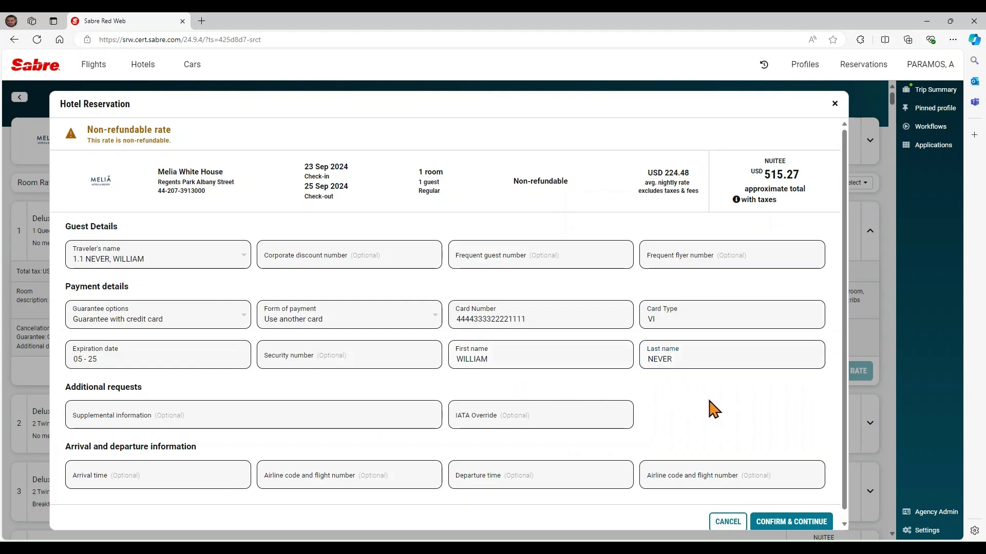
pyautogui.click(794, 522)
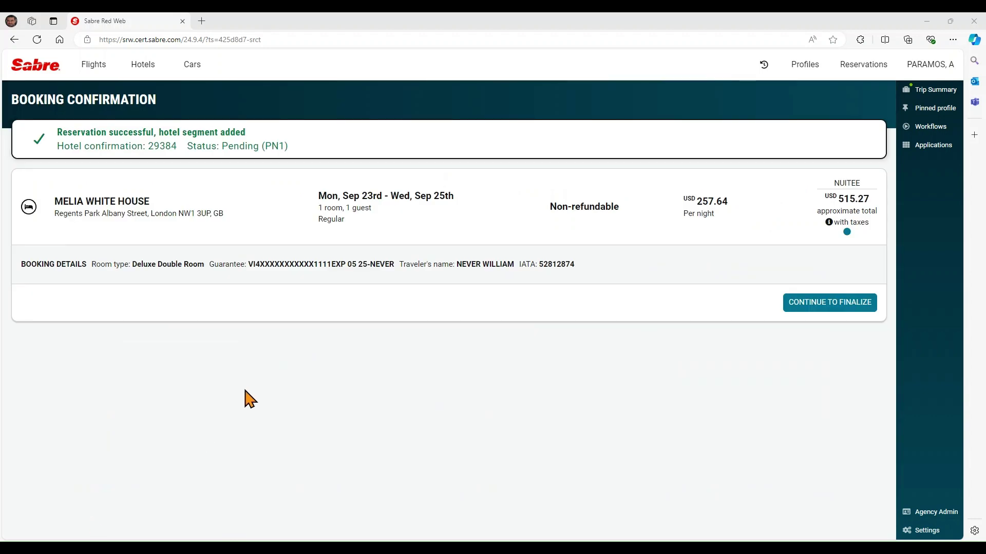
# Finalize the Melia White House booking and start purchasing the reservation
pyautogui.click(828, 306)
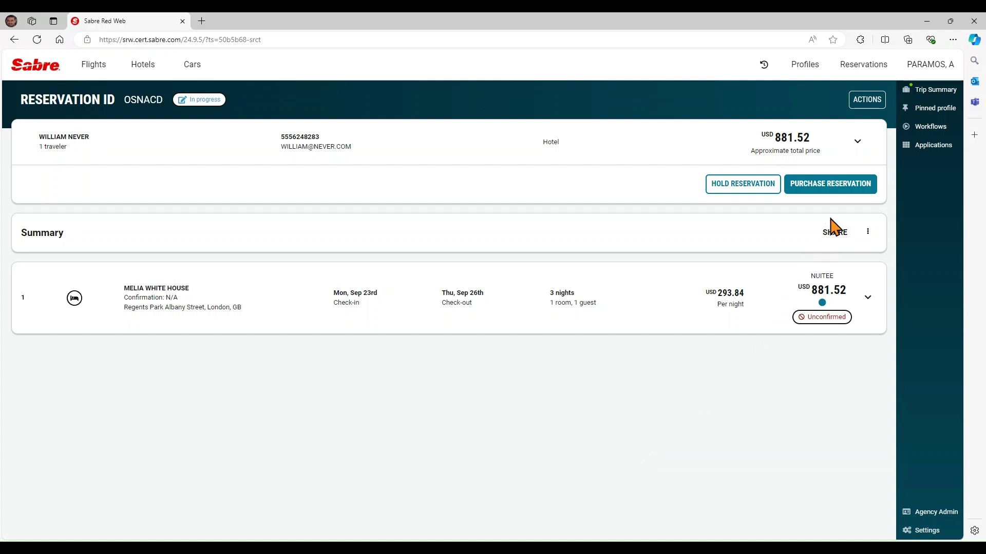
pyautogui.click(830, 195)
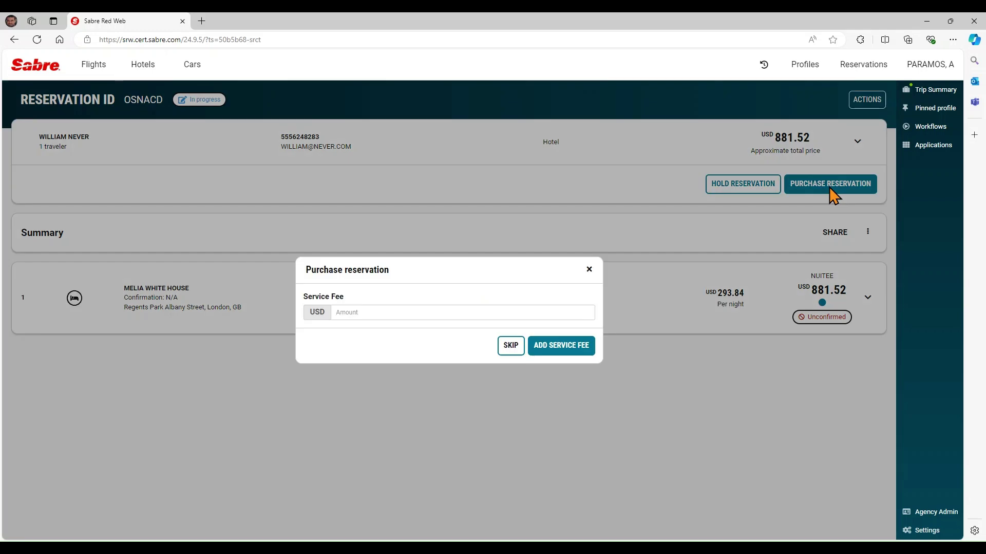
# Complete the purchase with a 20.00 USD service fee and start a new reservation
pyautogui.click(380, 311)
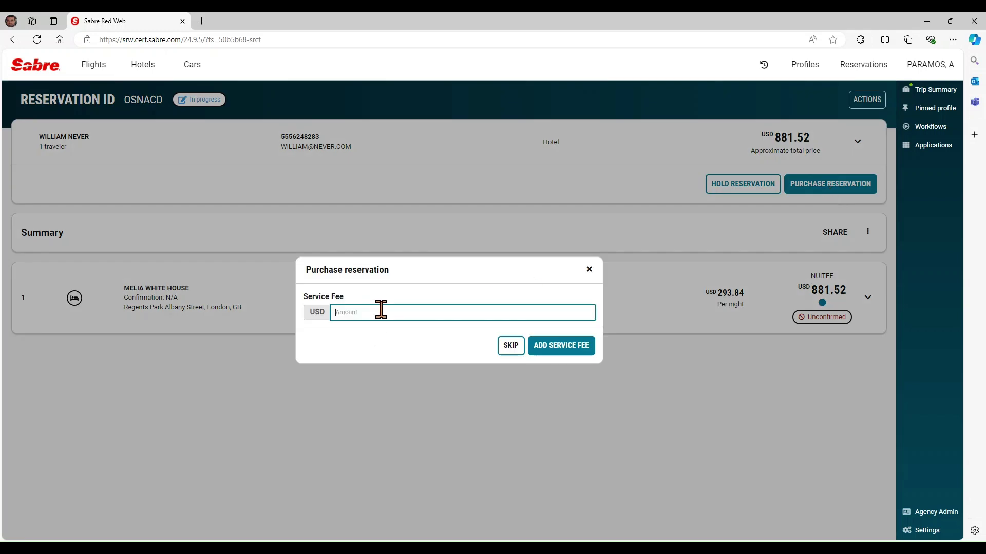
pyautogui.write('20')
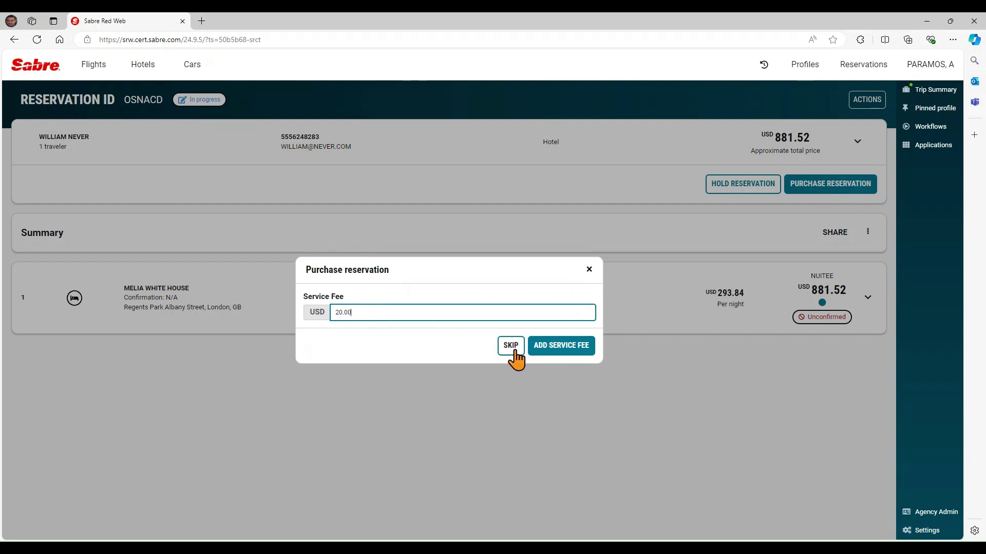
pyautogui.click(553, 349)
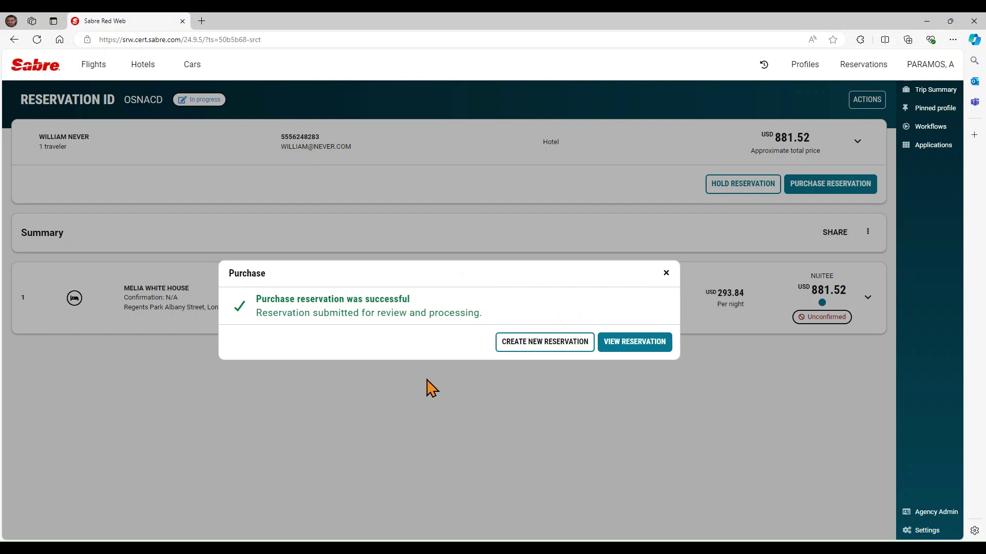
pyautogui.click(562, 352)
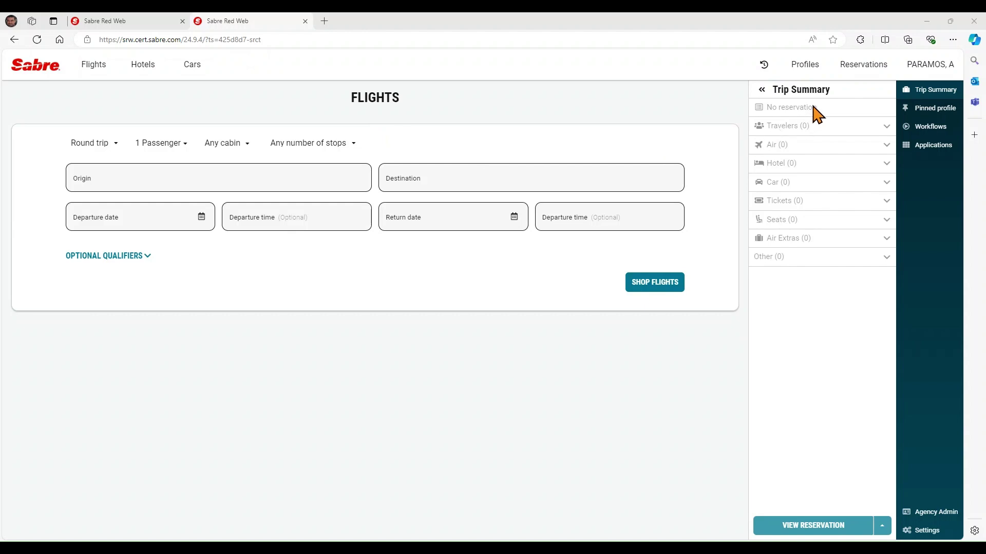
# Display the Miami hotel reservation in row 2 of My reservations
pyautogui.click(856, 72)
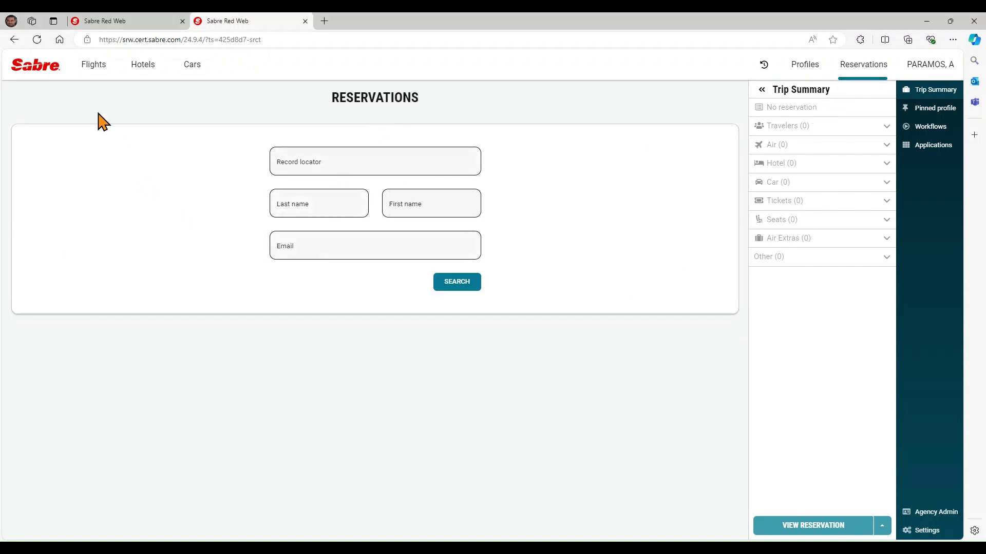
pyautogui.click(36, 74)
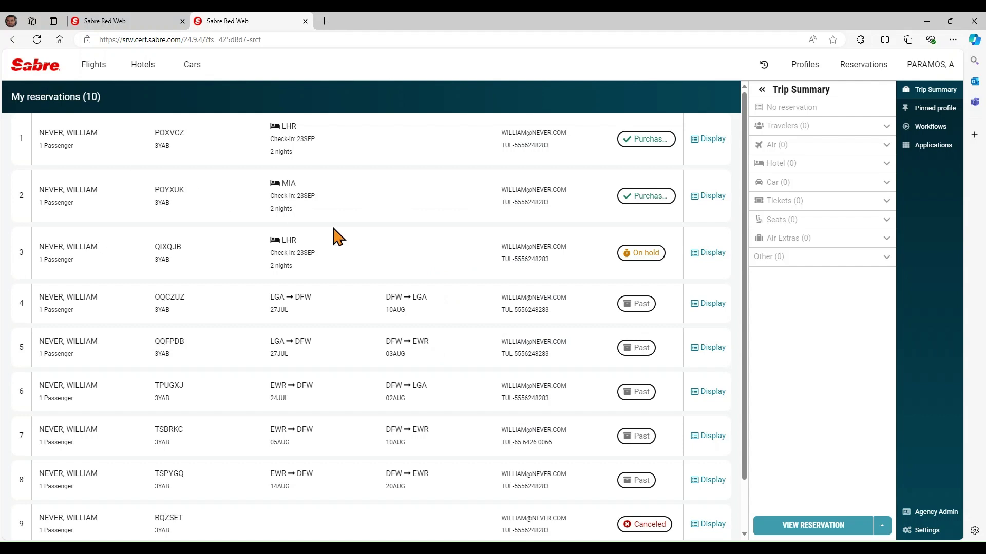
pyautogui.click(711, 199)
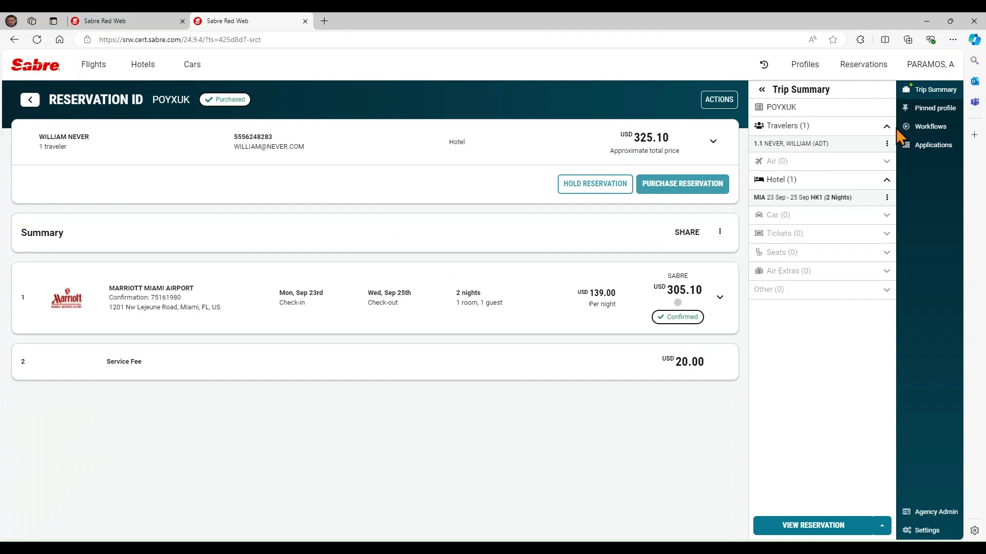
# Share the Marriott Miami Airport itinerary by e-mail with the traveller as recipient
pyautogui.click(886, 204)
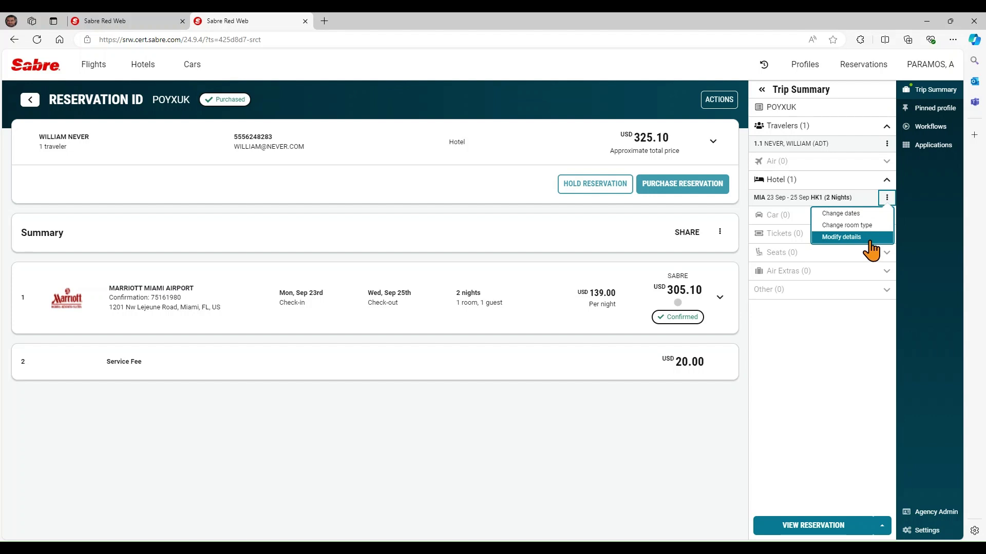
pyautogui.click(719, 100)
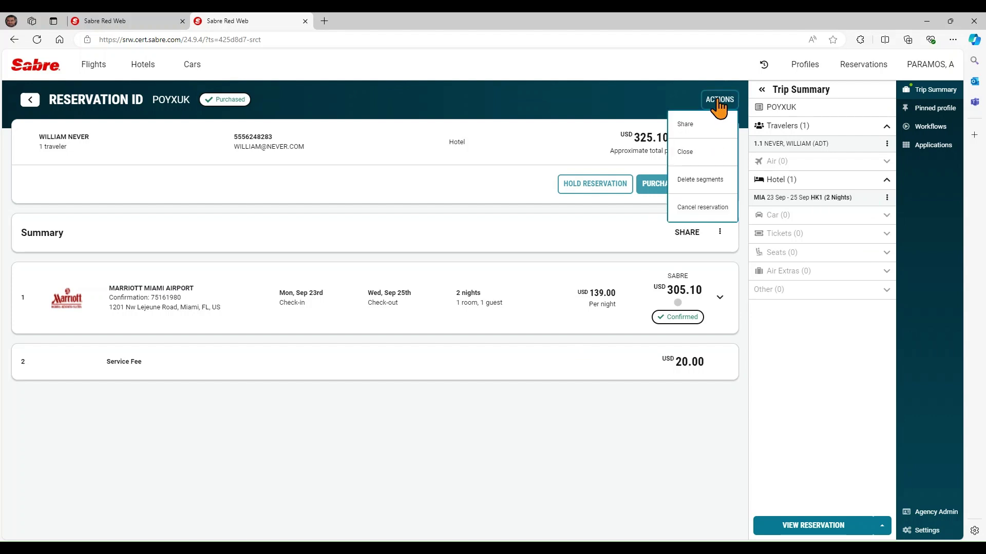
pyautogui.click(690, 126)
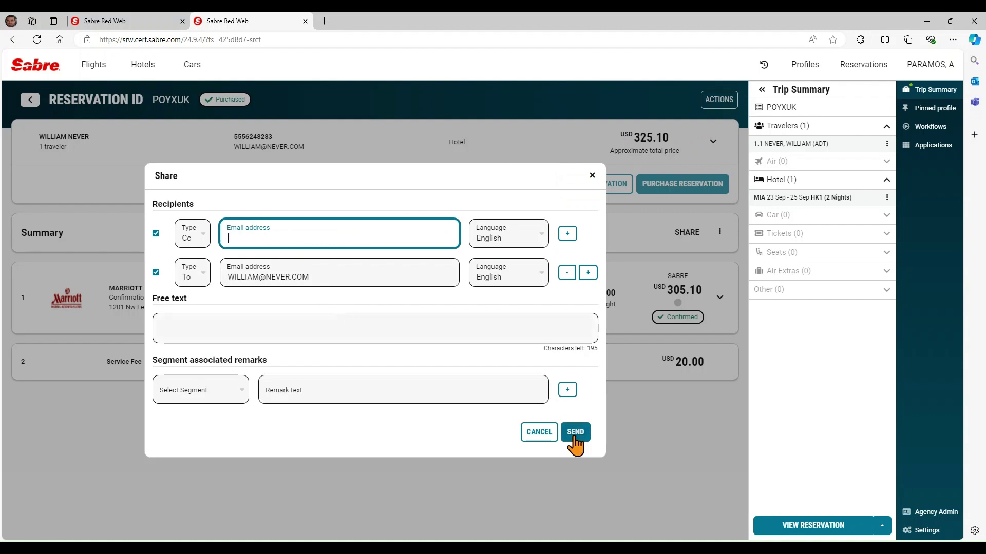
pyautogui.click(594, 178)
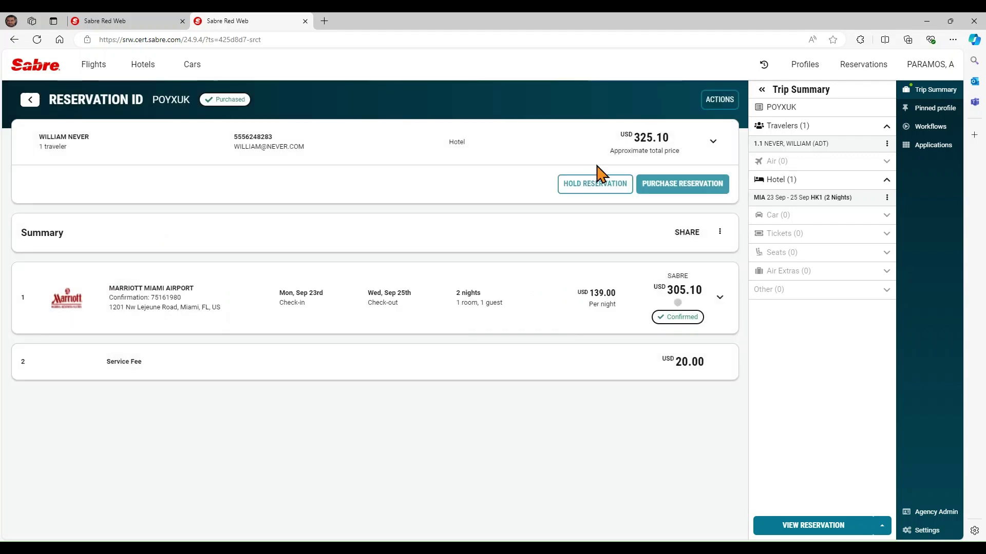
pyautogui.click(721, 102)
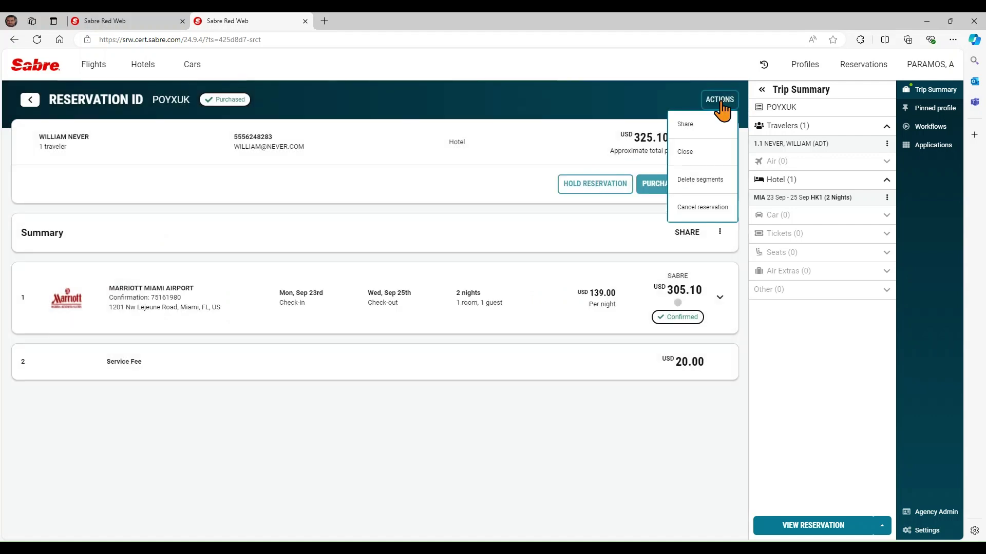
# Cancel the Marriott Miami Airport hotel reservation, then start a new empty reservation
pyautogui.click(701, 211)
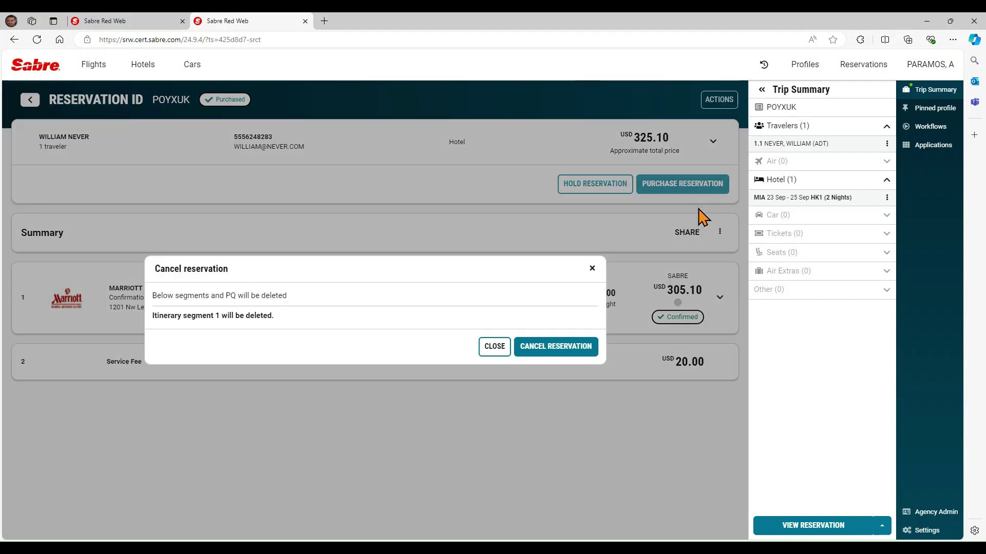
pyautogui.click(556, 347)
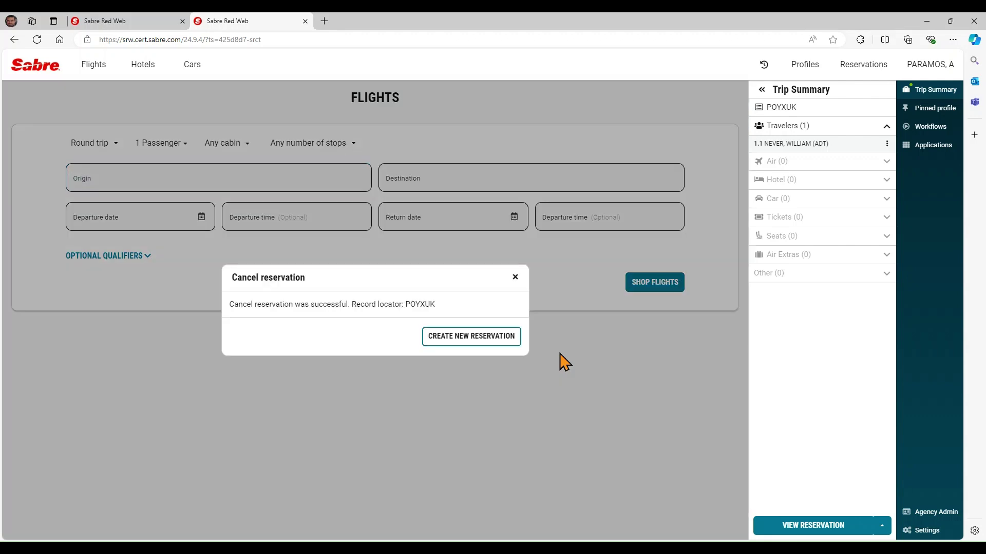
pyautogui.click(483, 341)
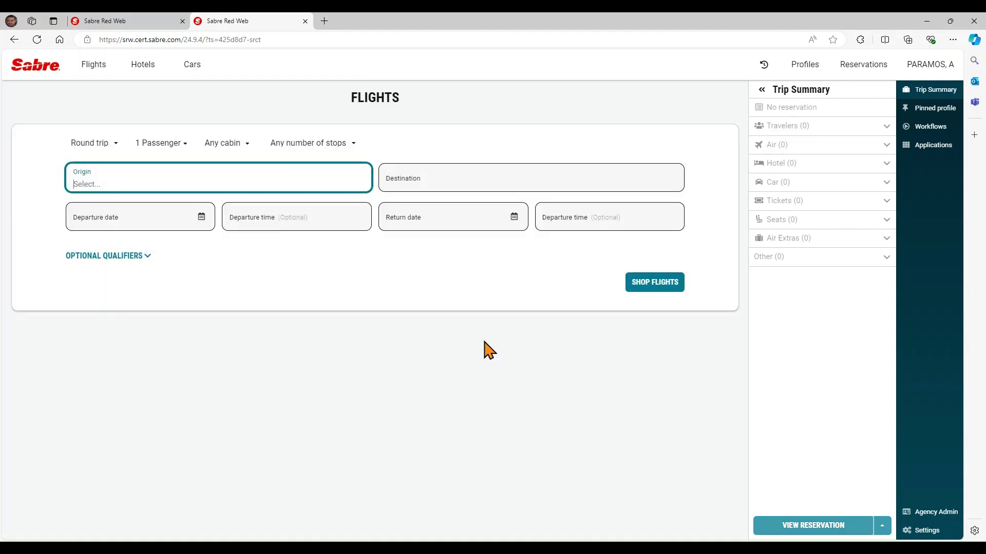